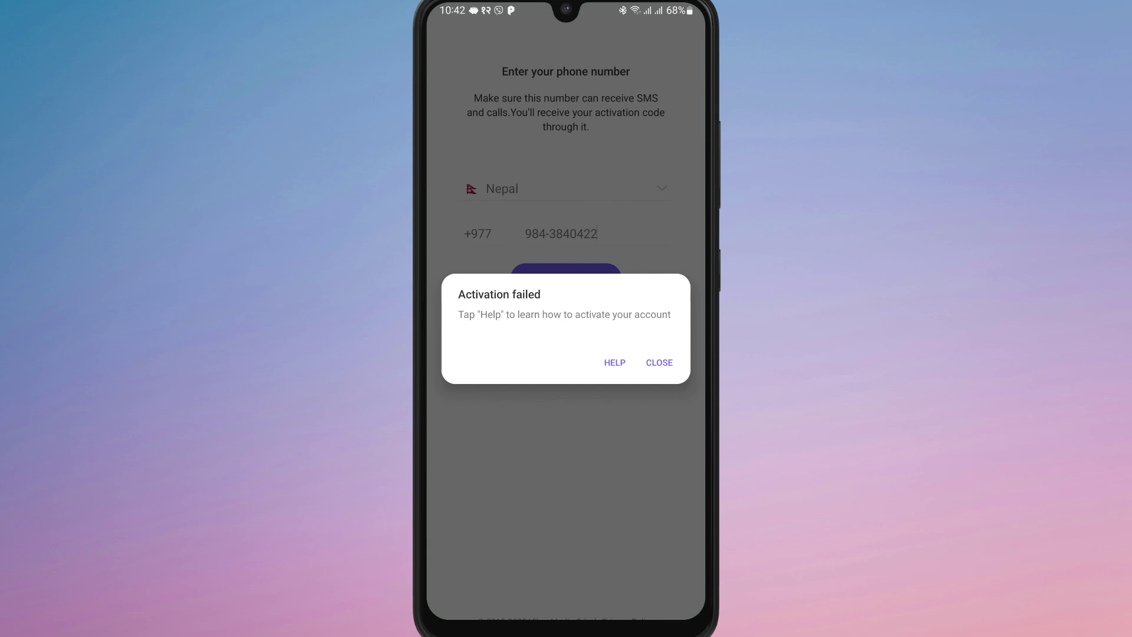
# - Open the activation help article and expand Registration attempts limit, Outdated version, and Activation failed sections
pyautogui.click(615, 361)
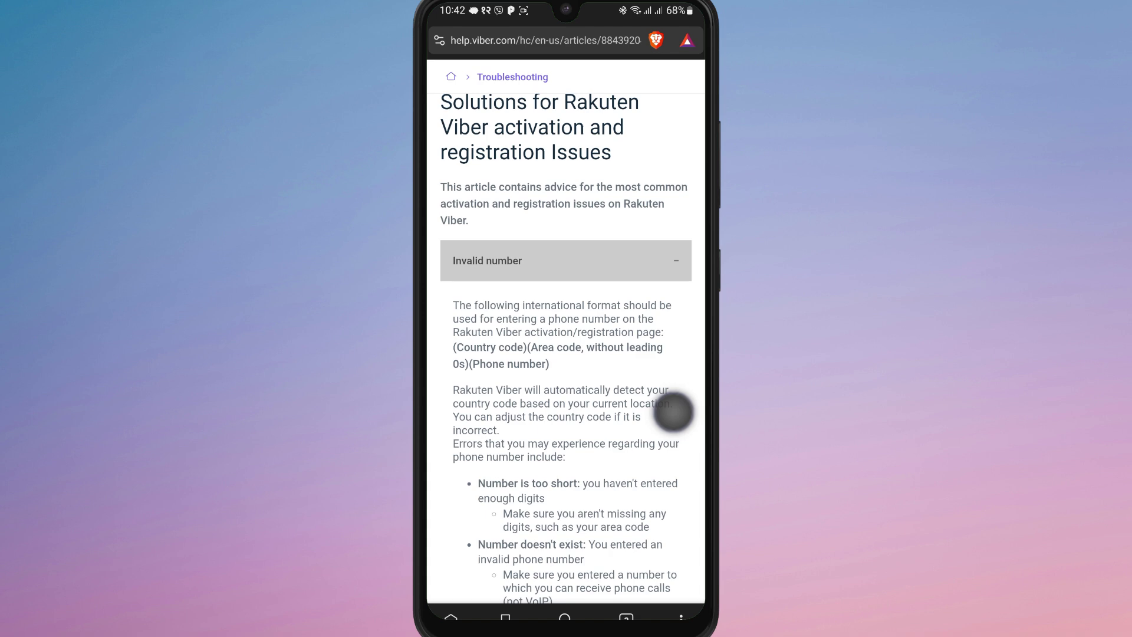
pyautogui.scroll(-2, 657, 460)
pyautogui.scroll(-2, 657, 498)
pyautogui.scroll(-5, 678, 392)
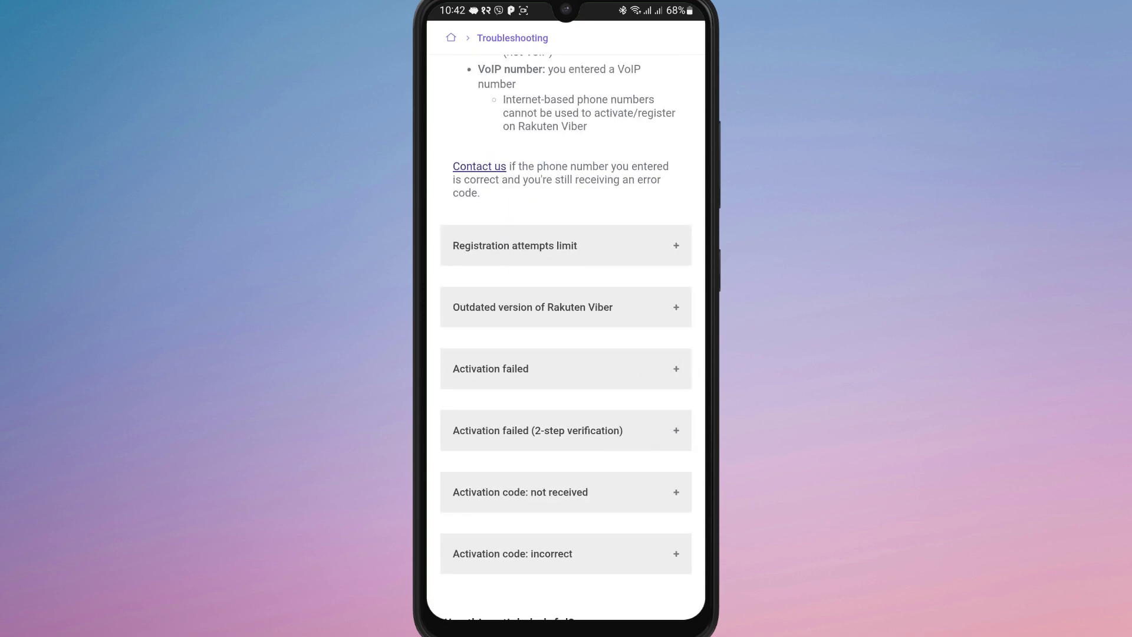
pyautogui.click(549, 245)
pyautogui.scroll(-1, 665, 427)
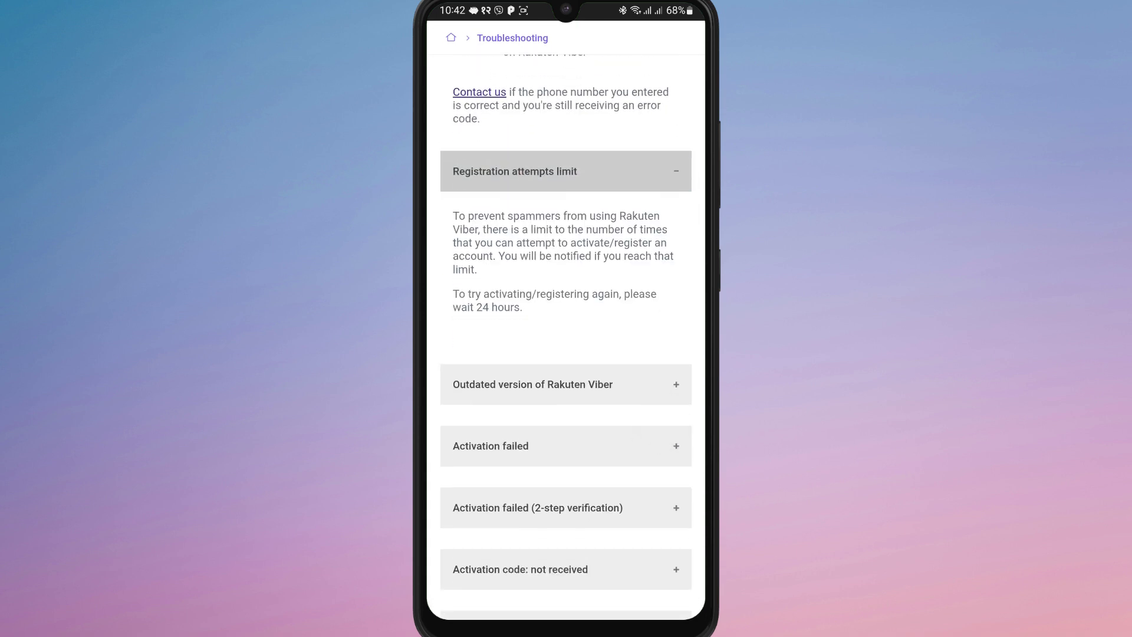
pyautogui.click(664, 378)
pyautogui.scroll(-1, 647, 470)
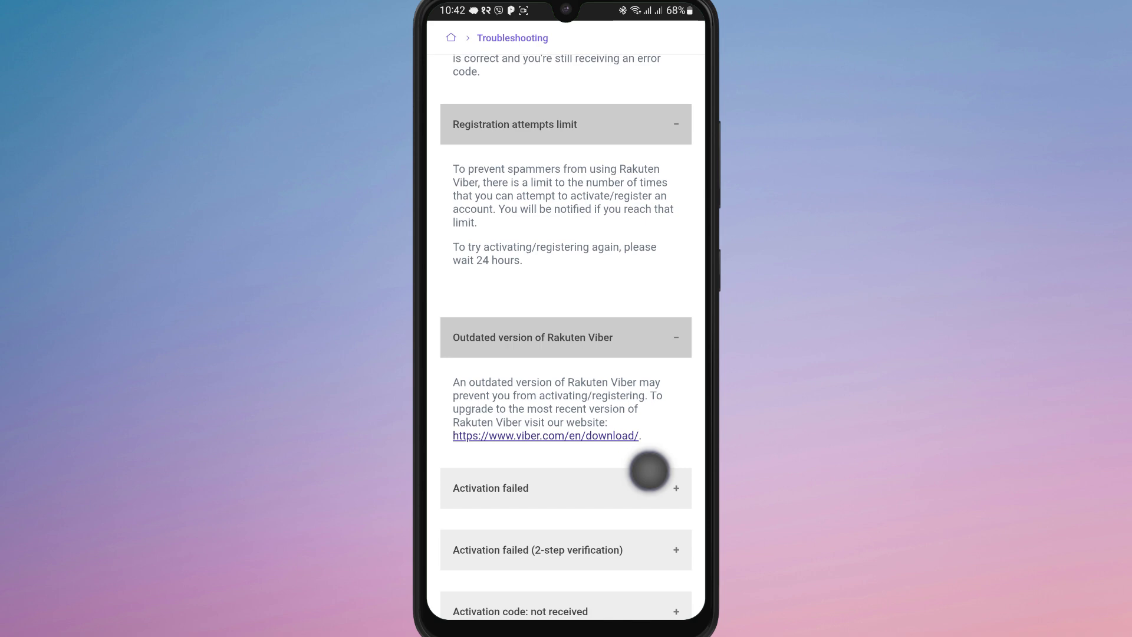
pyautogui.scroll(-1, 656, 433)
pyautogui.scroll(-1, 655, 433)
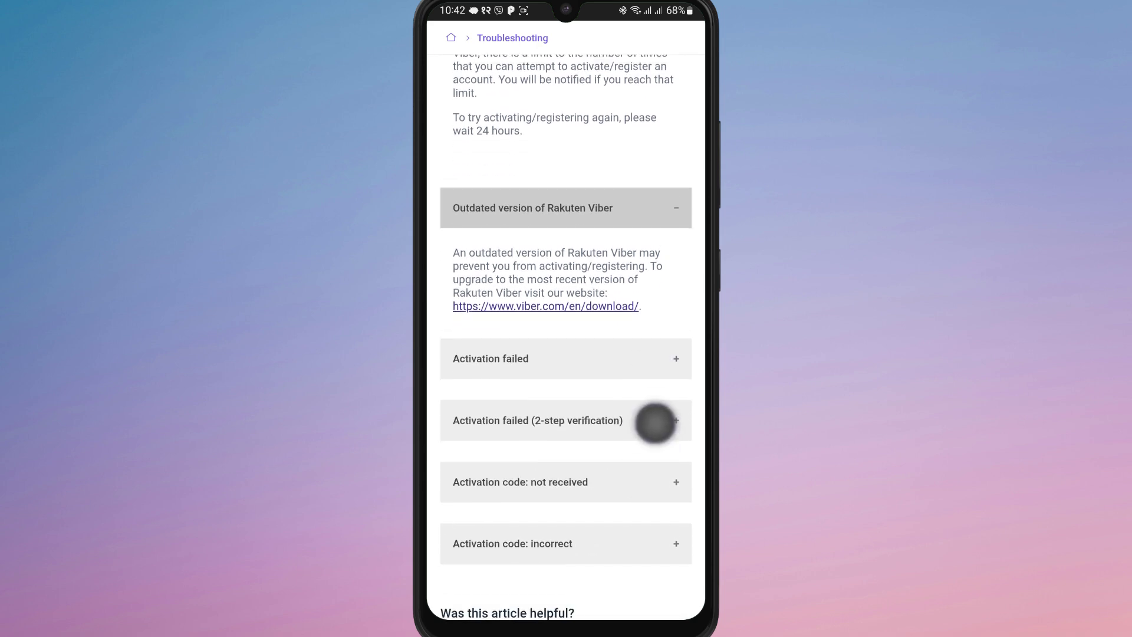
pyautogui.click(662, 349)
pyautogui.scroll(-2, 649, 467)
pyautogui.scroll(-1, 649, 471)
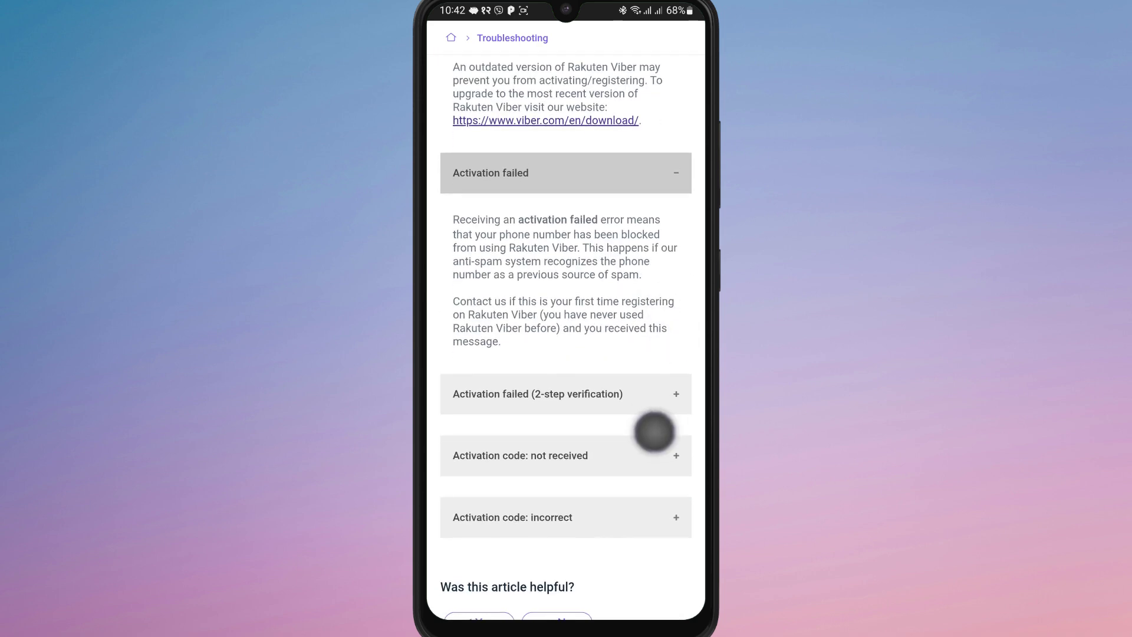
pyautogui.click(662, 394)
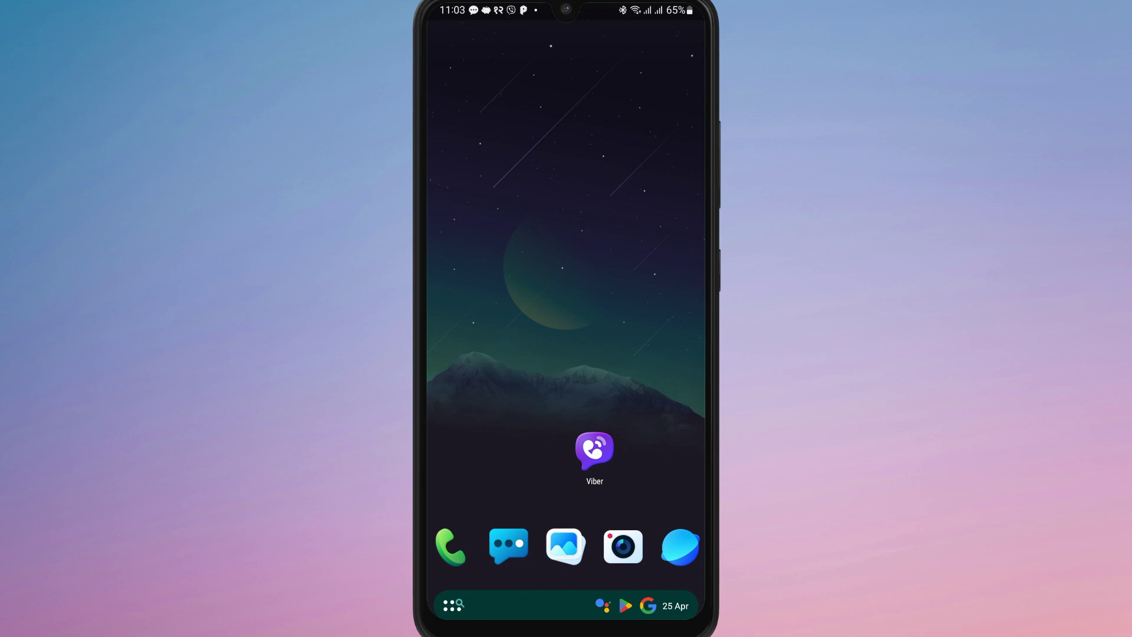
pyautogui.moveTo(648, 16); pyautogui.dragTo(648, 354)
# - Go to Viber's storage under Settings > Apps and clear its cache to 0 B
pyautogui.moveTo(566, 9); pyautogui.dragTo(566, 353)
pyautogui.click(682, 51)
pyautogui.moveTo(600, 477); pyautogui.dragTo(599, 221)
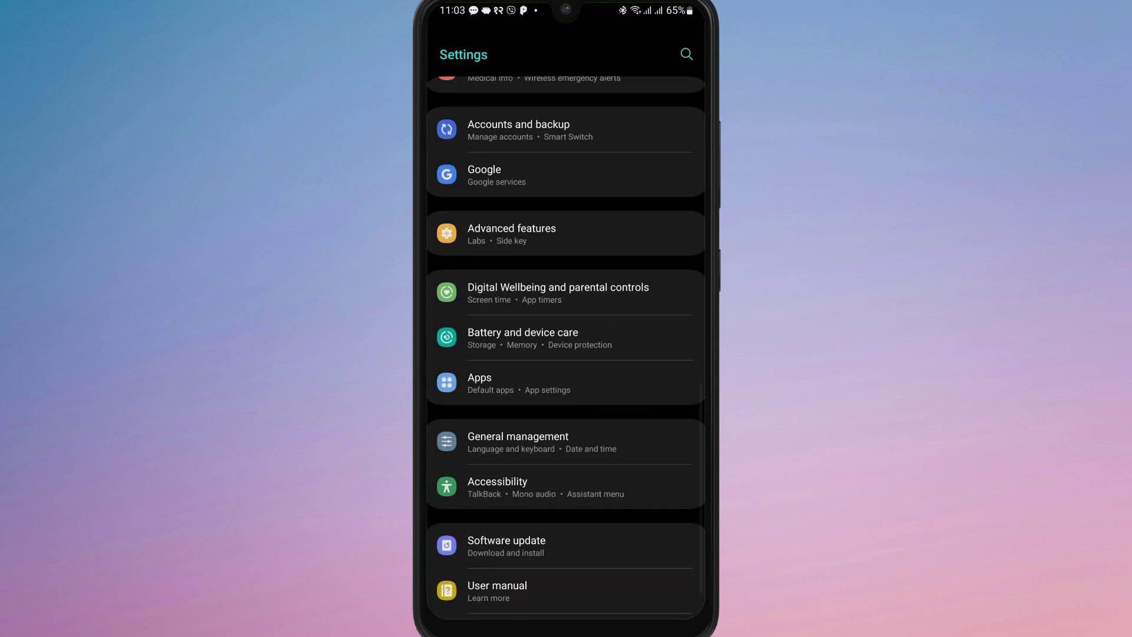
pyautogui.click(531, 379)
pyautogui.moveTo(618, 531); pyautogui.dragTo(617, 362)
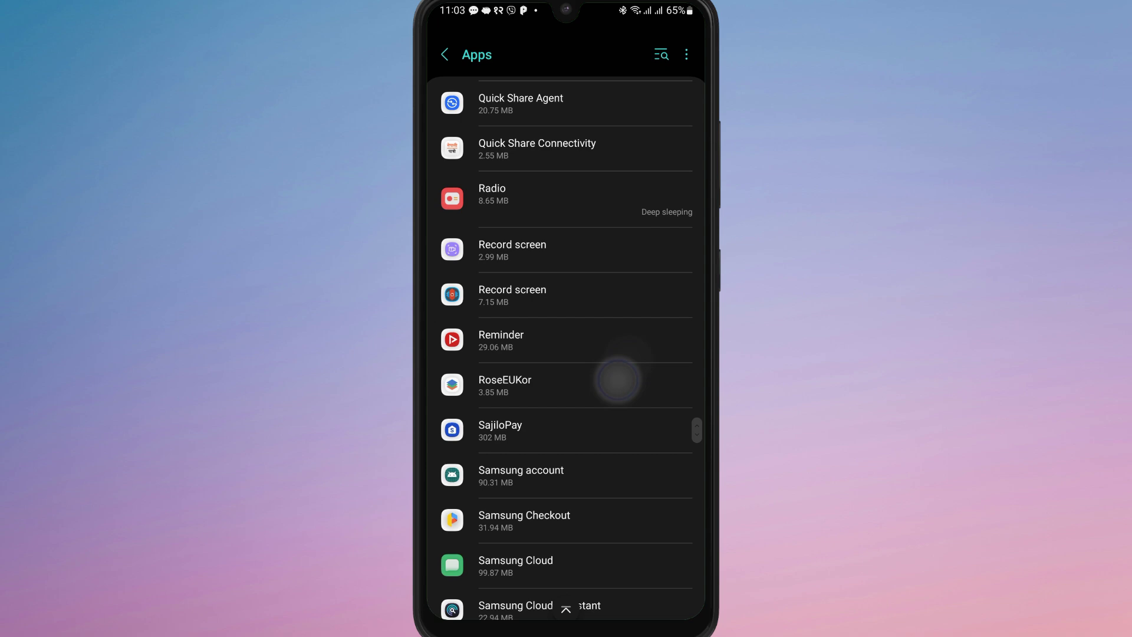
pyautogui.moveTo(602, 575); pyautogui.dragTo(602, 454)
pyautogui.click(548, 269)
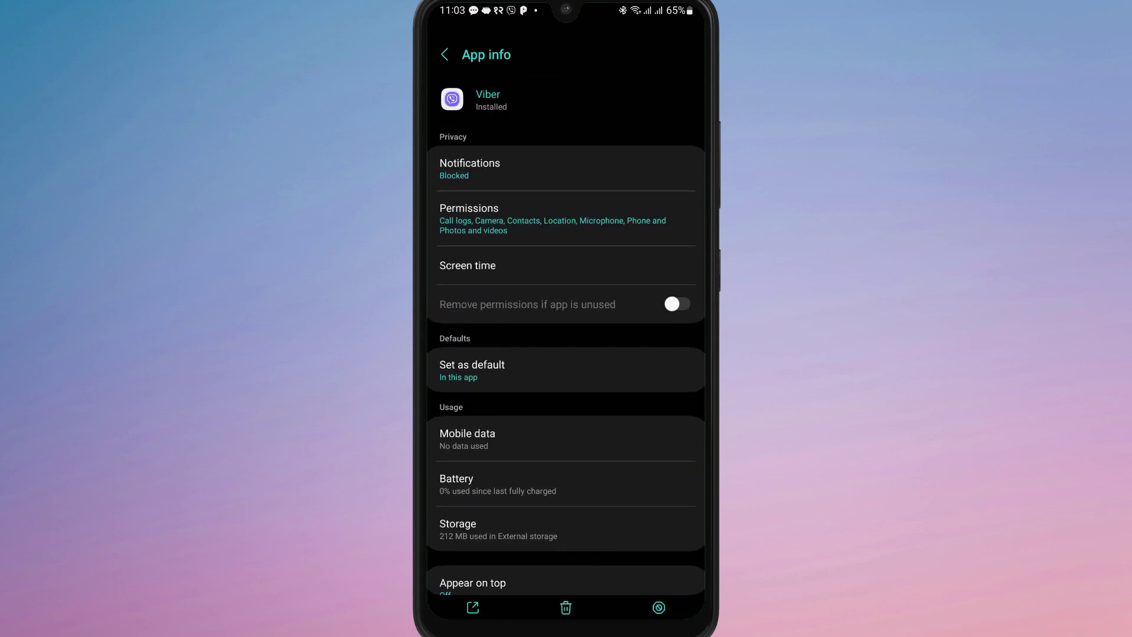
pyautogui.click(531, 527)
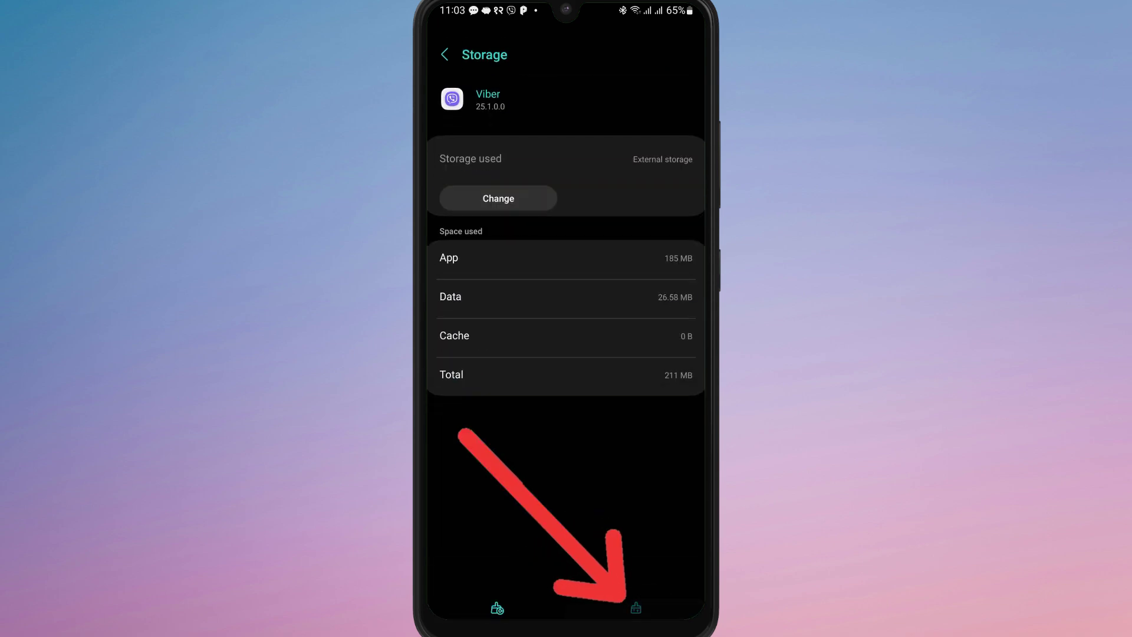
pyautogui.click(663, 607)
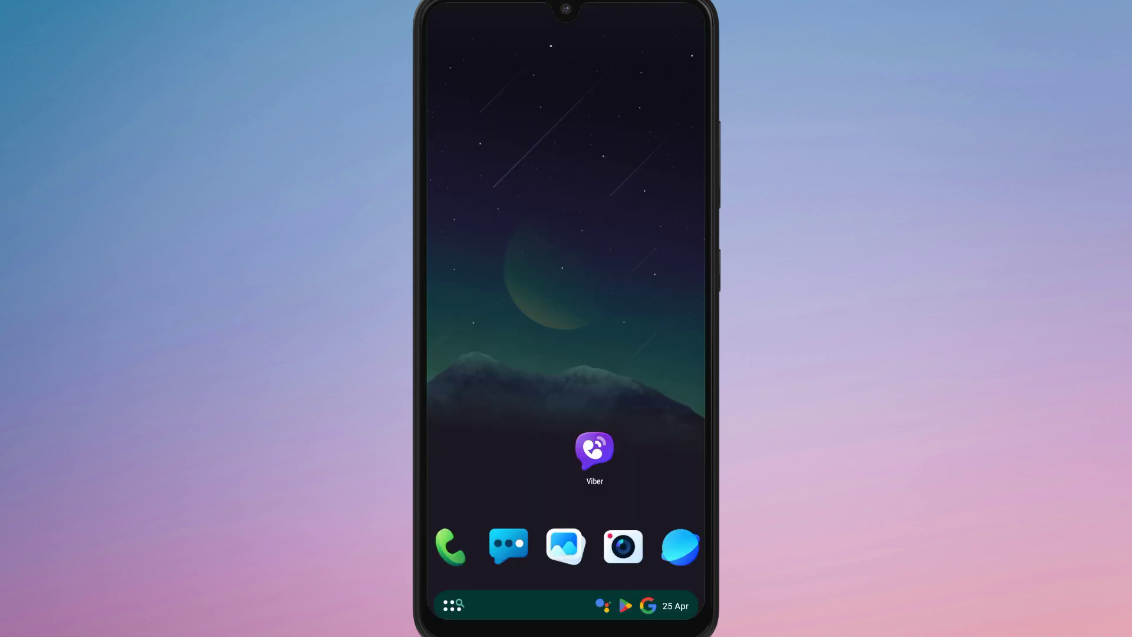
# - Reopen Viber's App info page from its home-screen icon, showing 211 MB external storage used
pyautogui.click(594, 449)
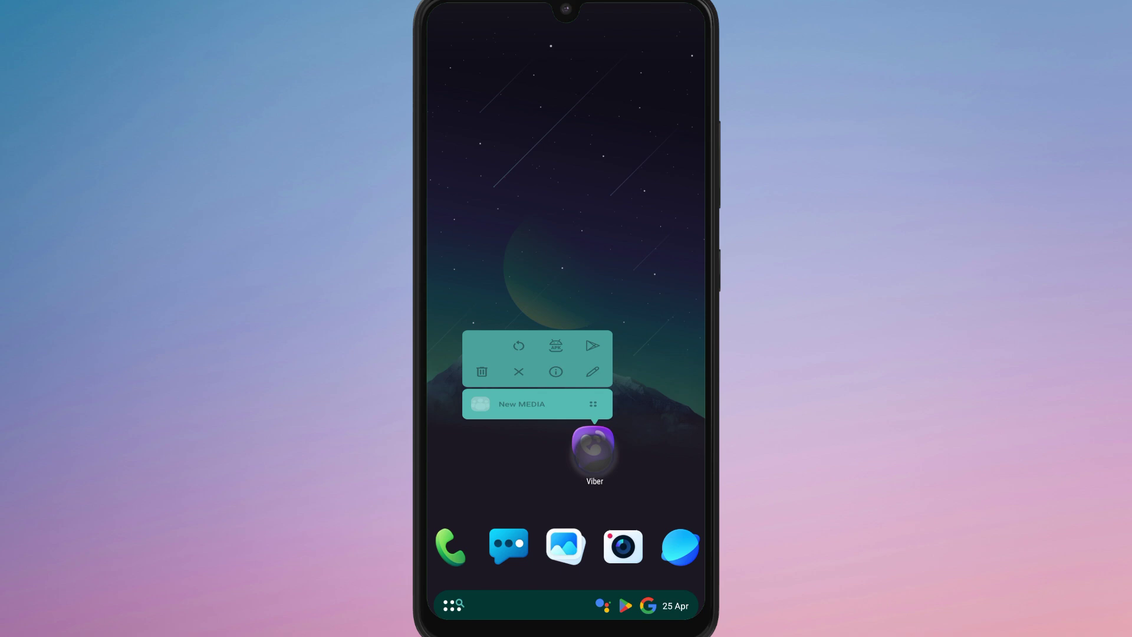
pyautogui.press('Escape')
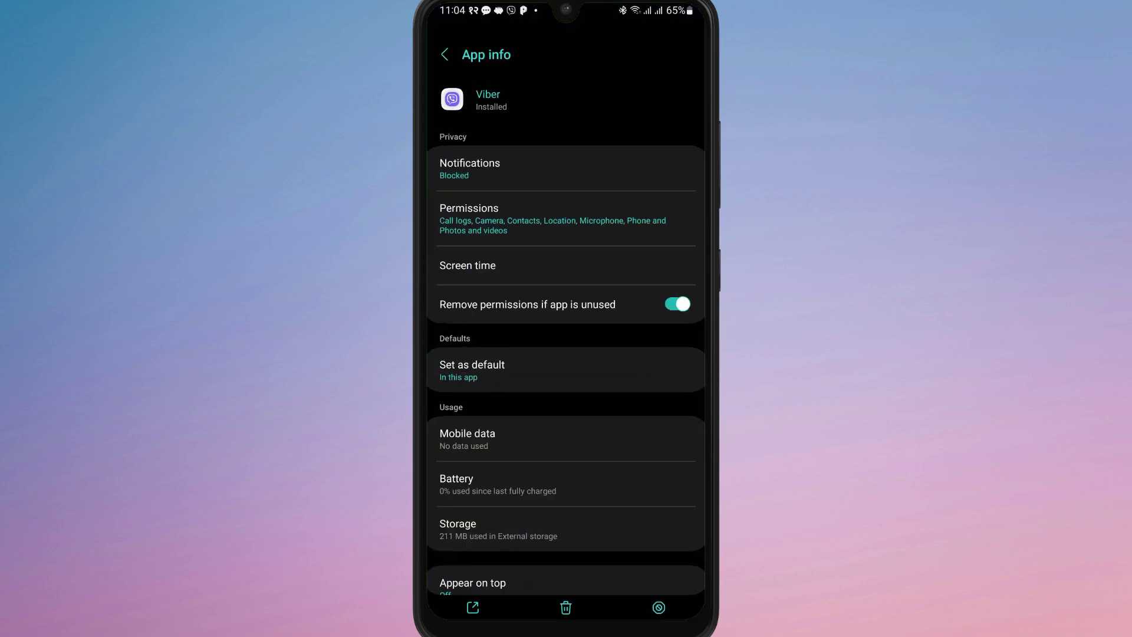
pyautogui.click(568, 605)
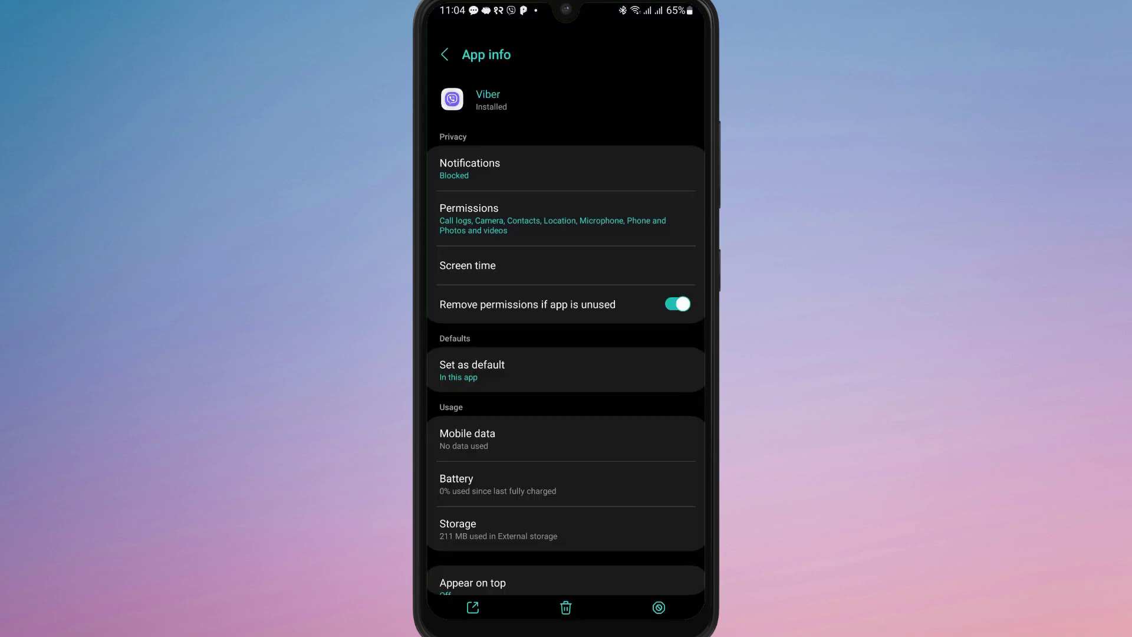